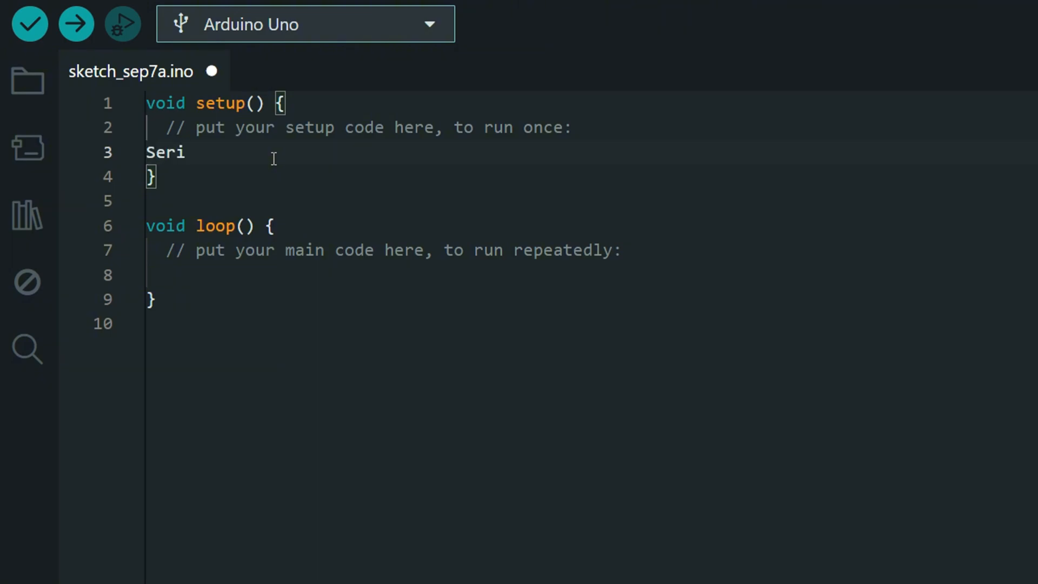
text(al.begi)
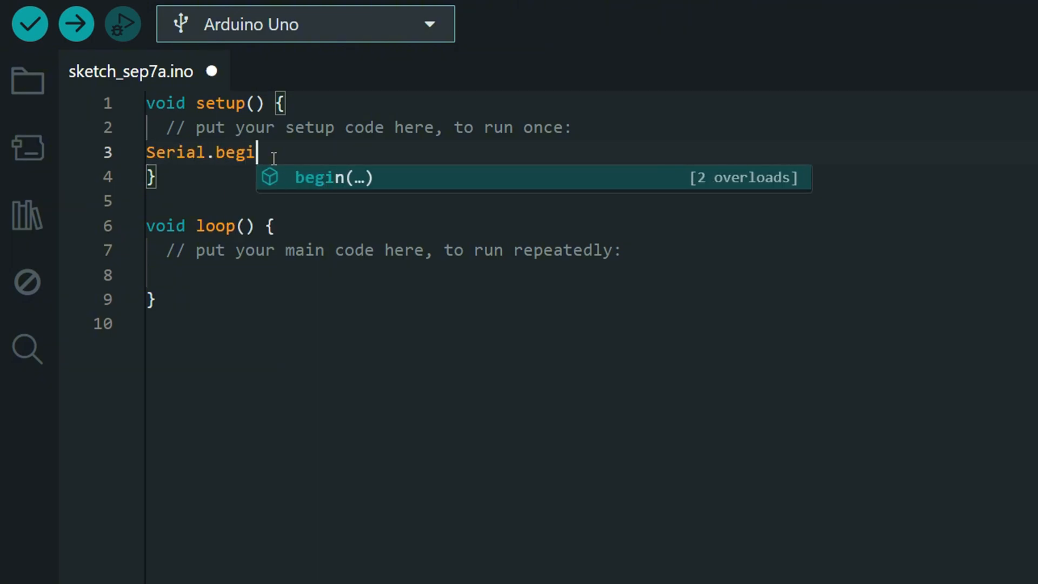
text(n()
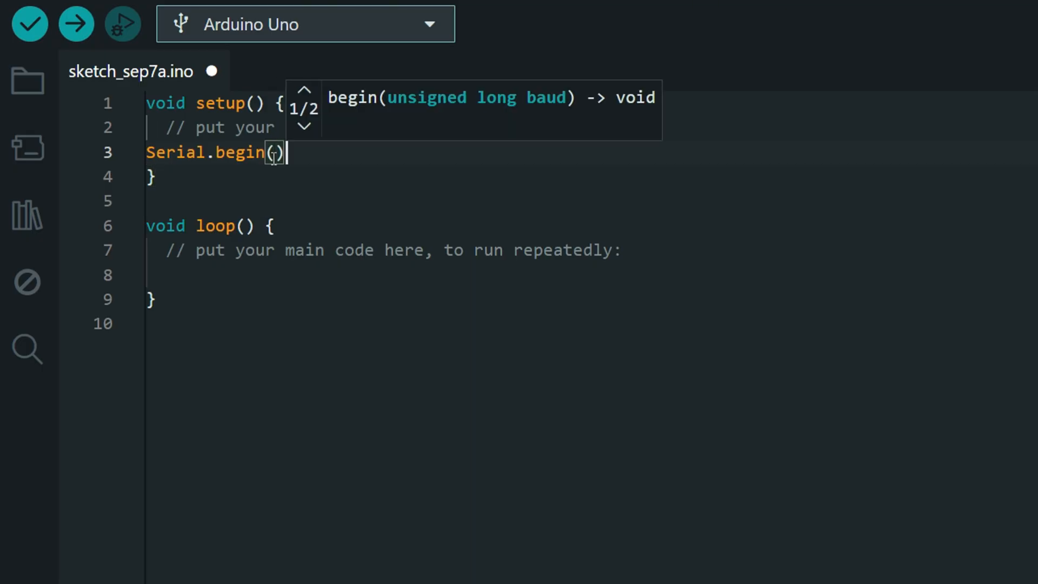
text())
- Add Serial.begin(9600); inside setup() to start serial at 9600 baud
click(274, 153)
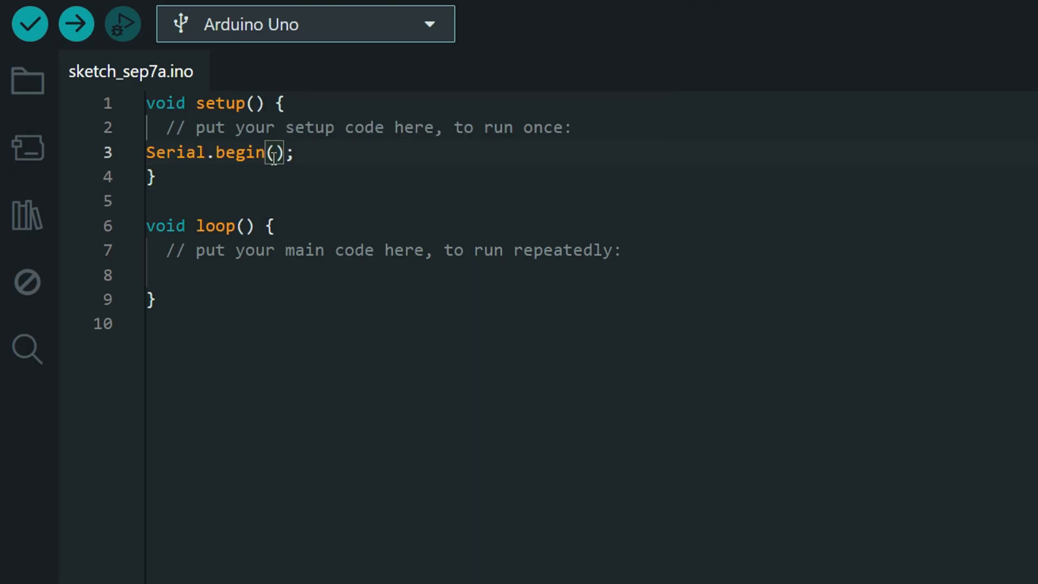
text(960)
text(00)
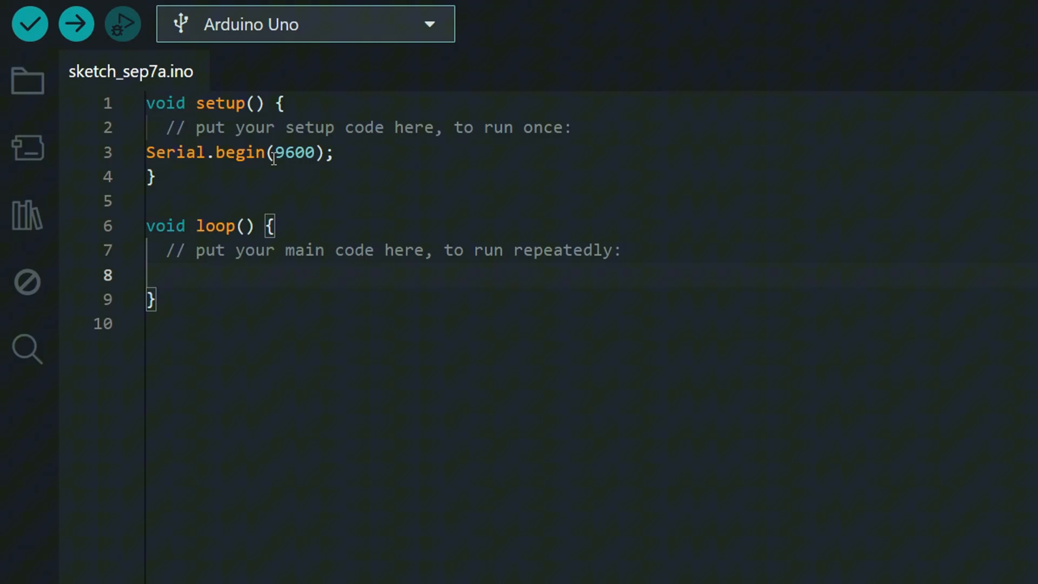
text(analogRead)
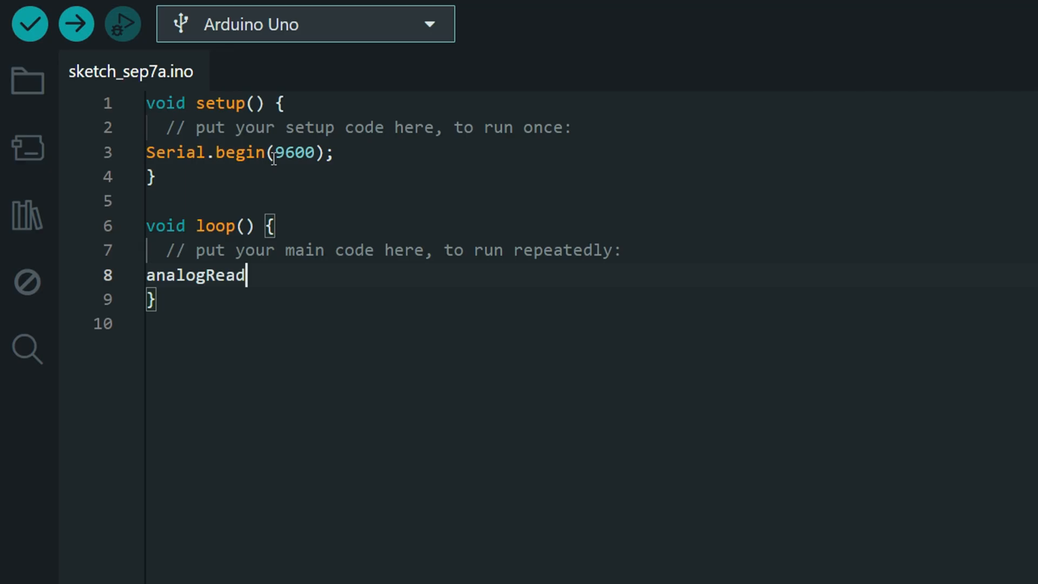
text((A5);)
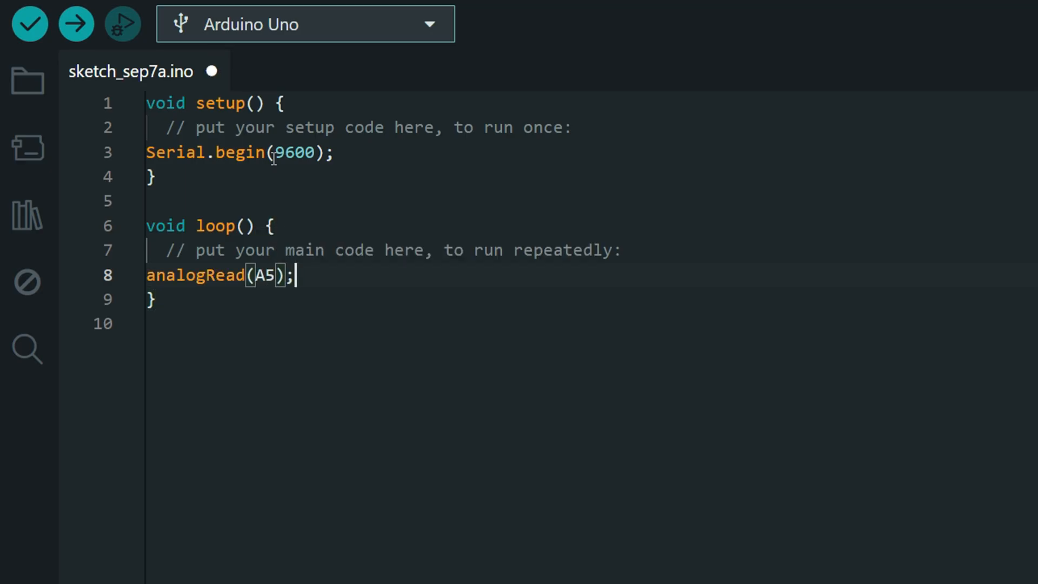
- Write Serial.println(analogRead(A5)); and delay(200); inside loop()
click(147, 275)
text(Serila.)
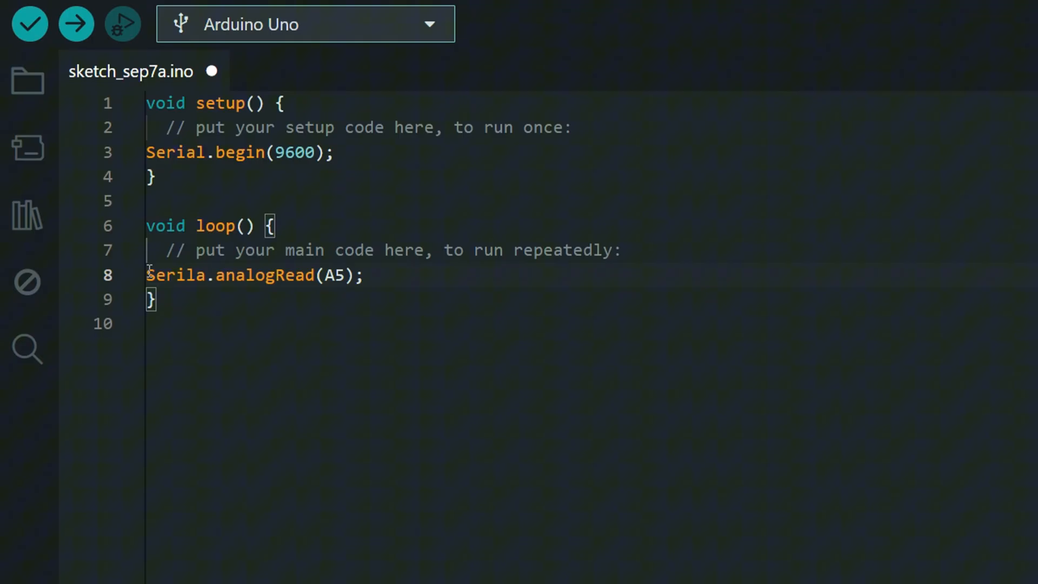
key(BackSpace)
key(BackSpace)
key(BackSpace)
text(al)
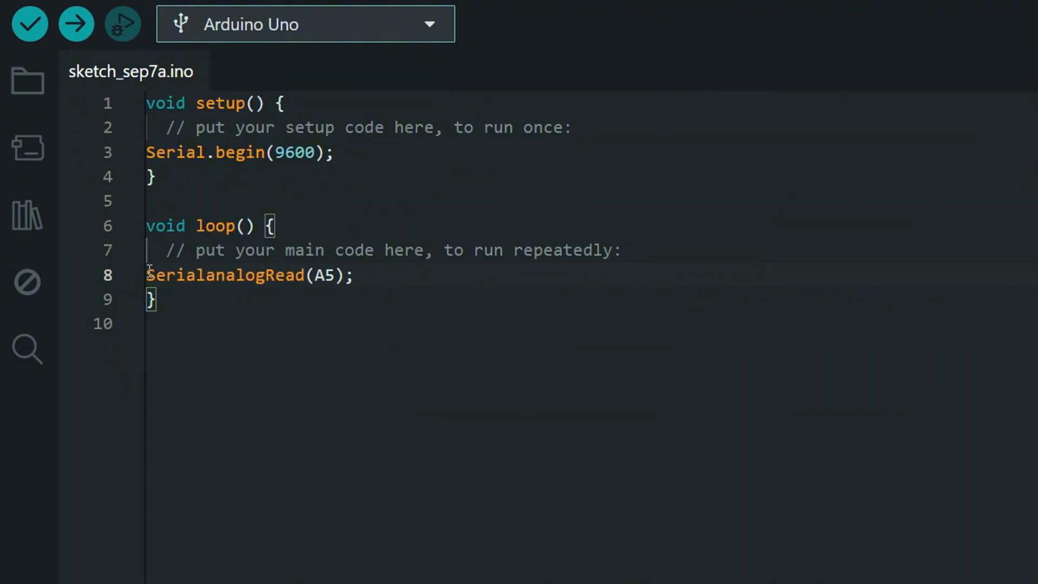
text(.pri)
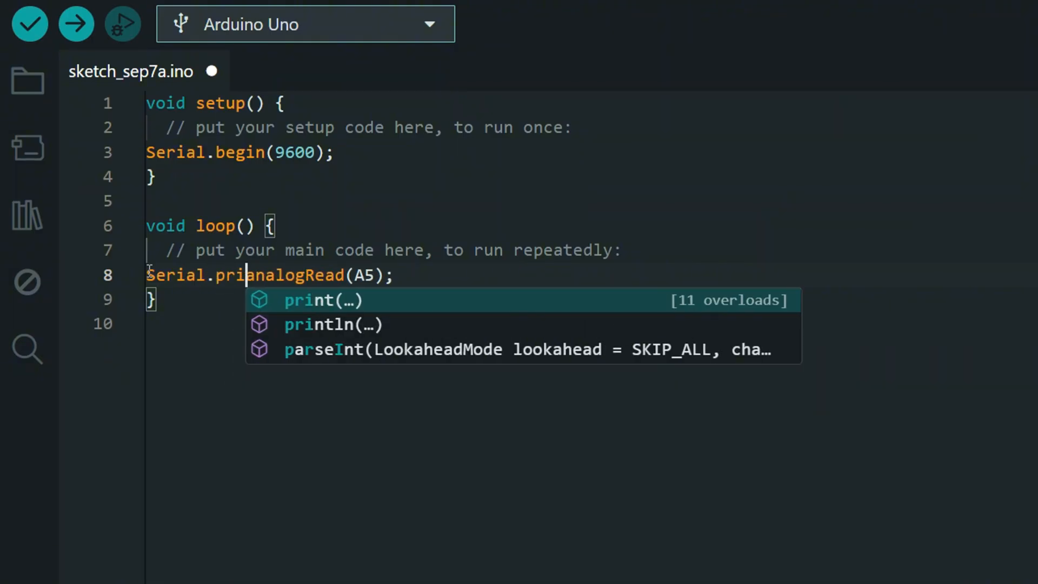
text(ntln()
key(End)
key(Left)
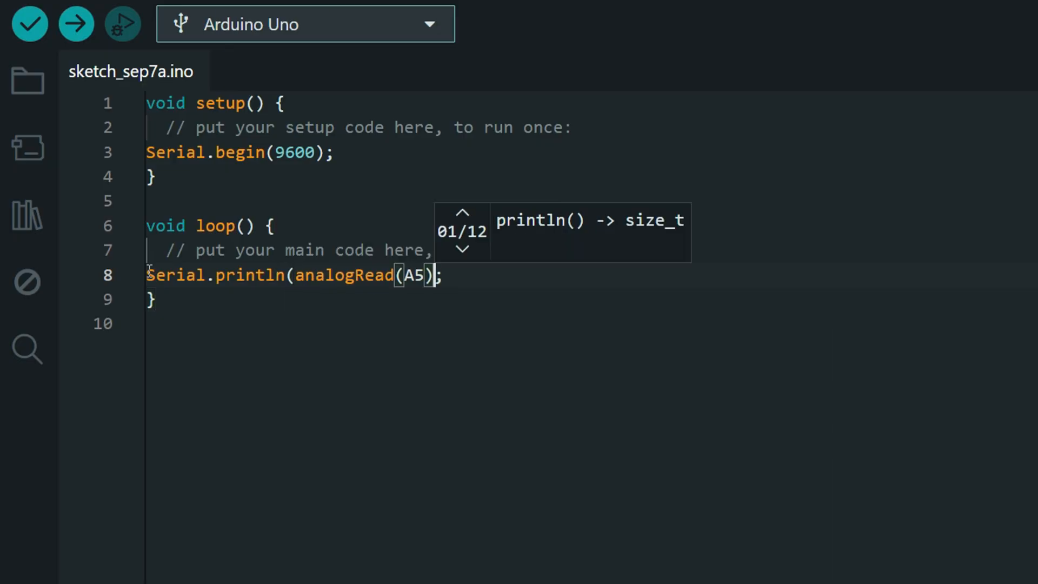
text())
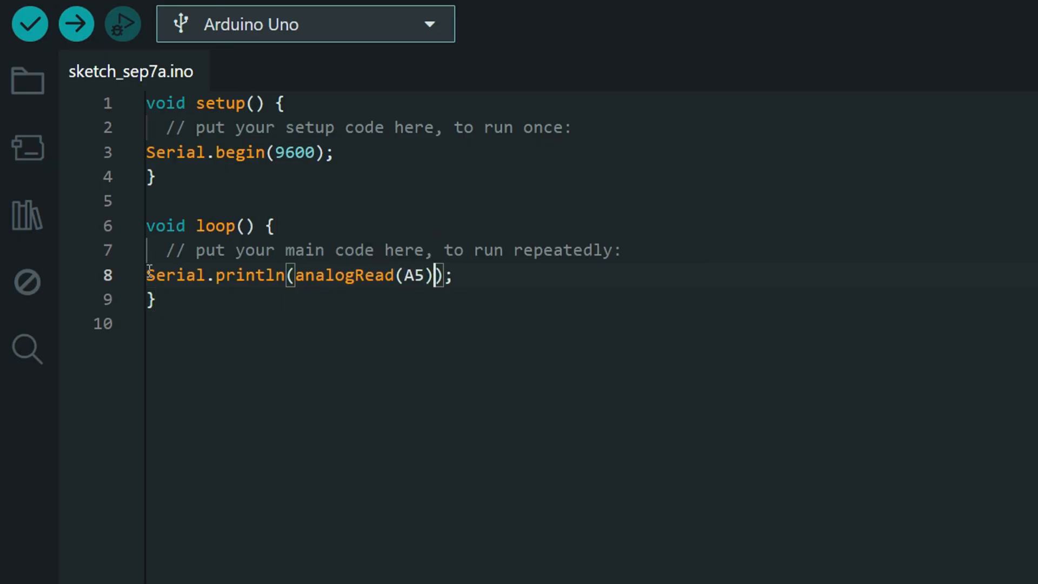
key(End)
key(Return)
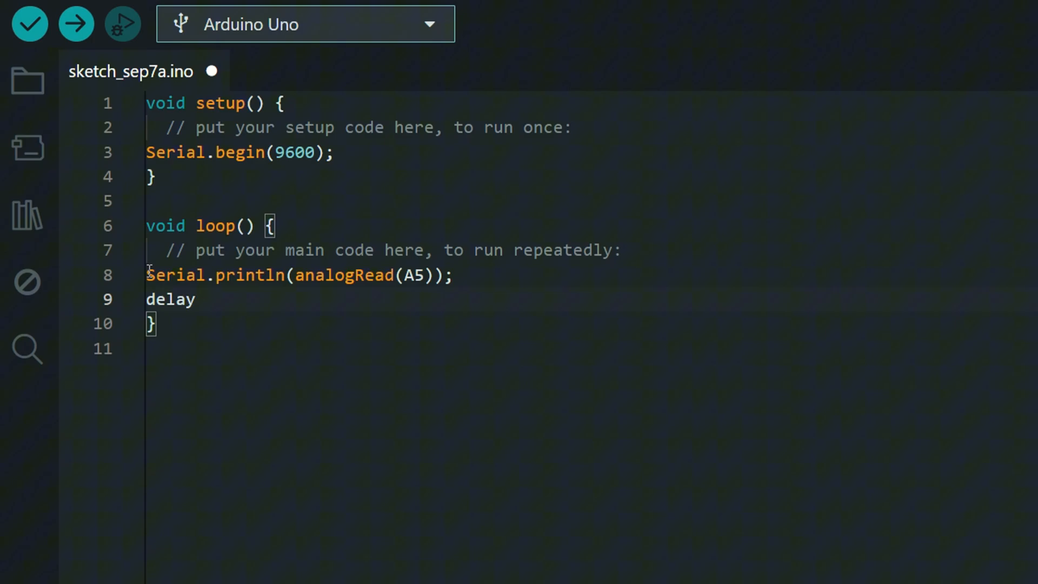
text((200)
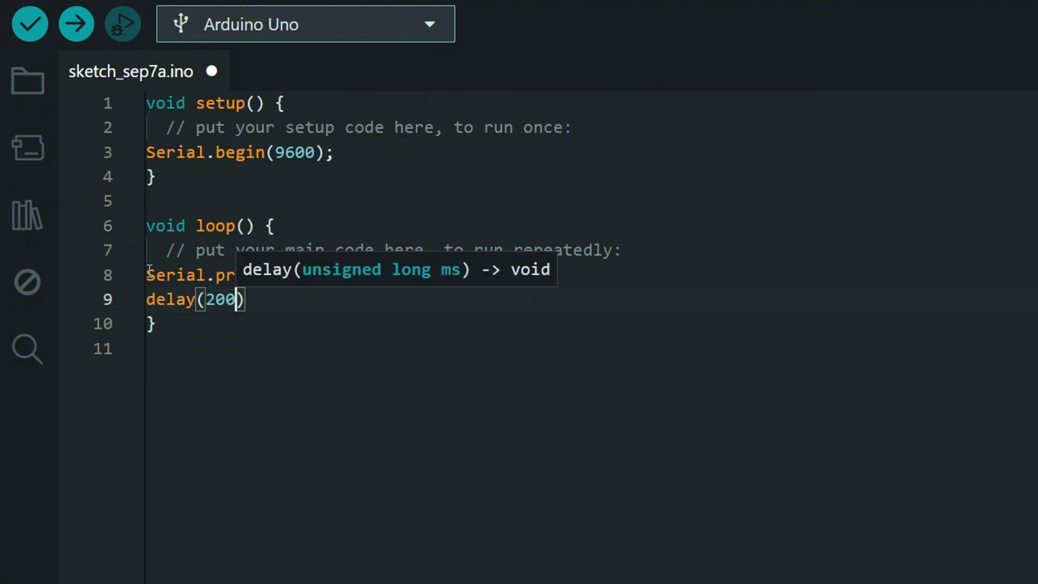
key(Right)
text(;)
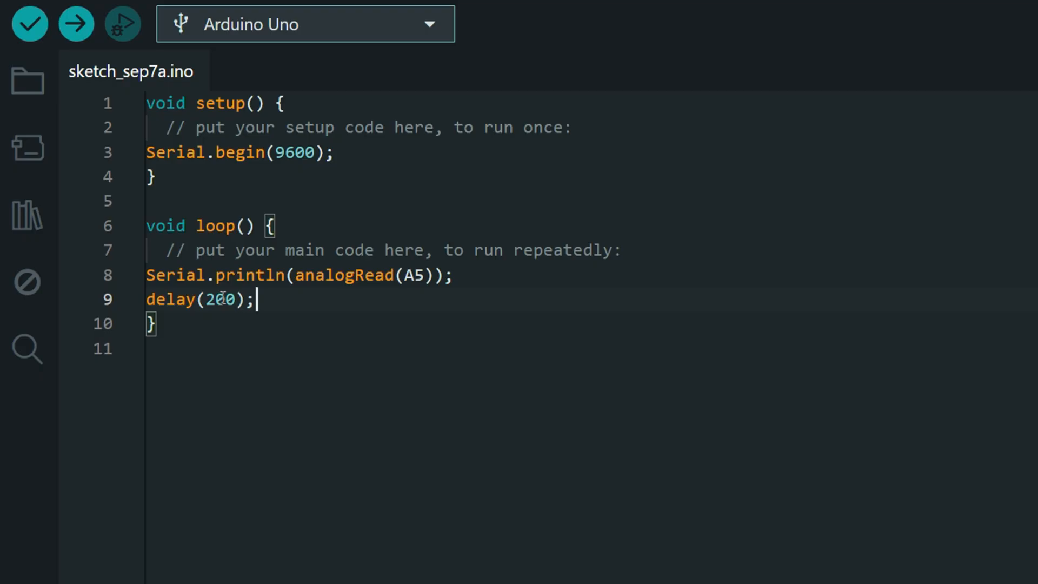
- Verify the sketch so it compiles, using 1890 bytes
click(30, 24)
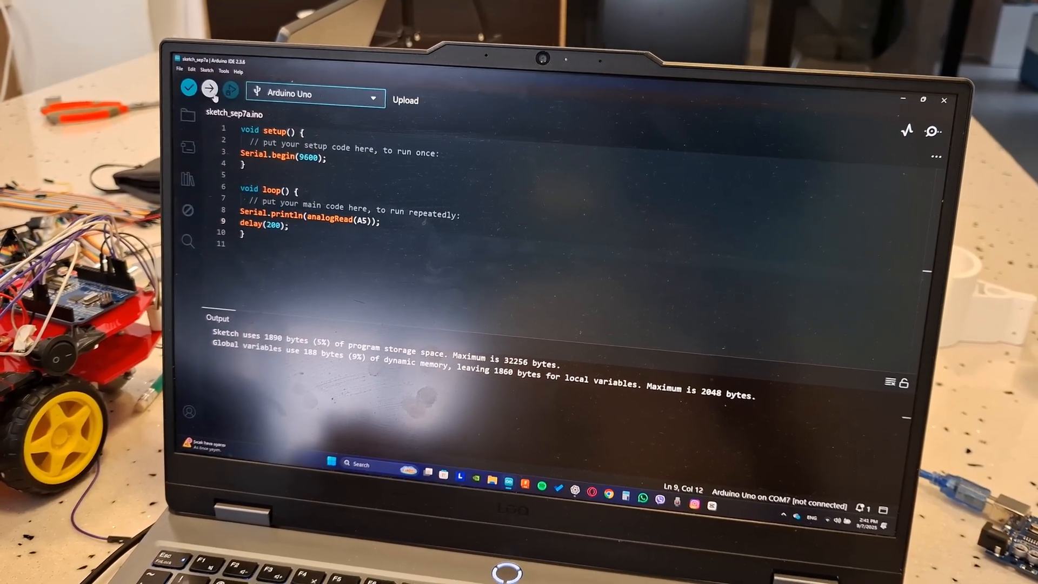
- Upload the sketch to the Arduino Uno; the upload fails on COM7
click(209, 88)
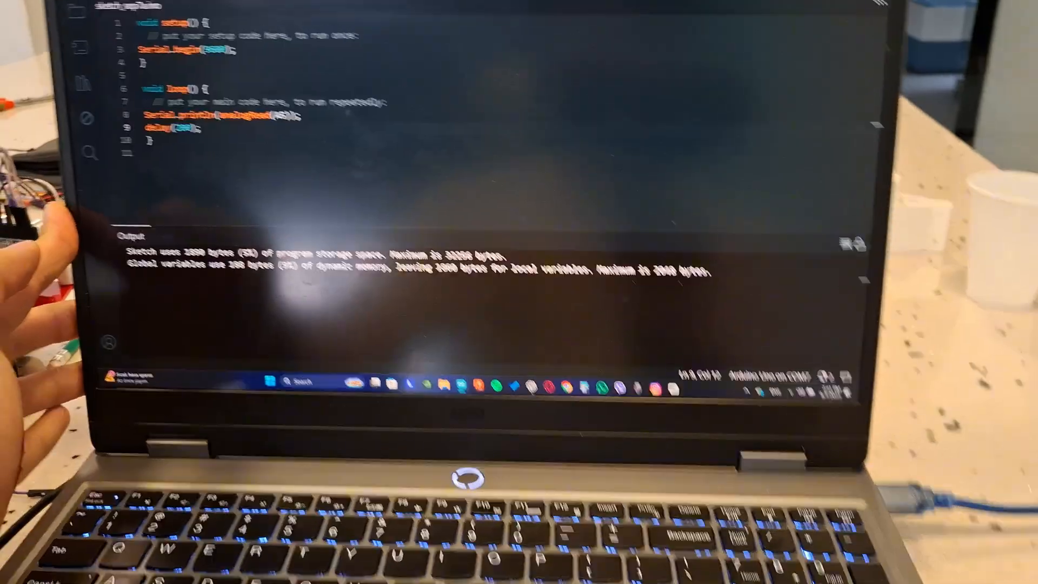
- Show the Serial Monitor (Ctrl+Shift+M) to watch the A5 readings
key(ctrl+shift+m)
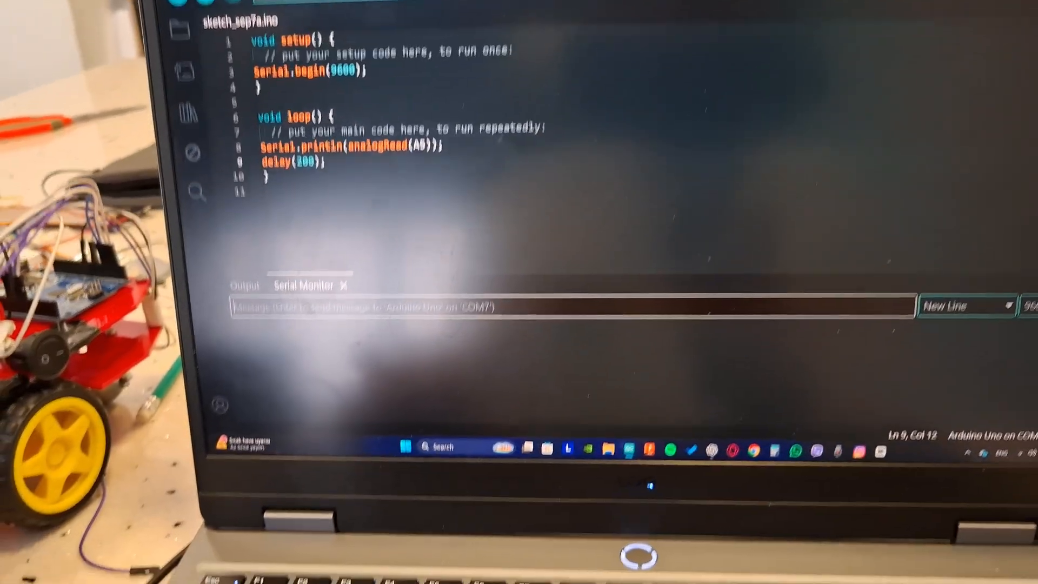